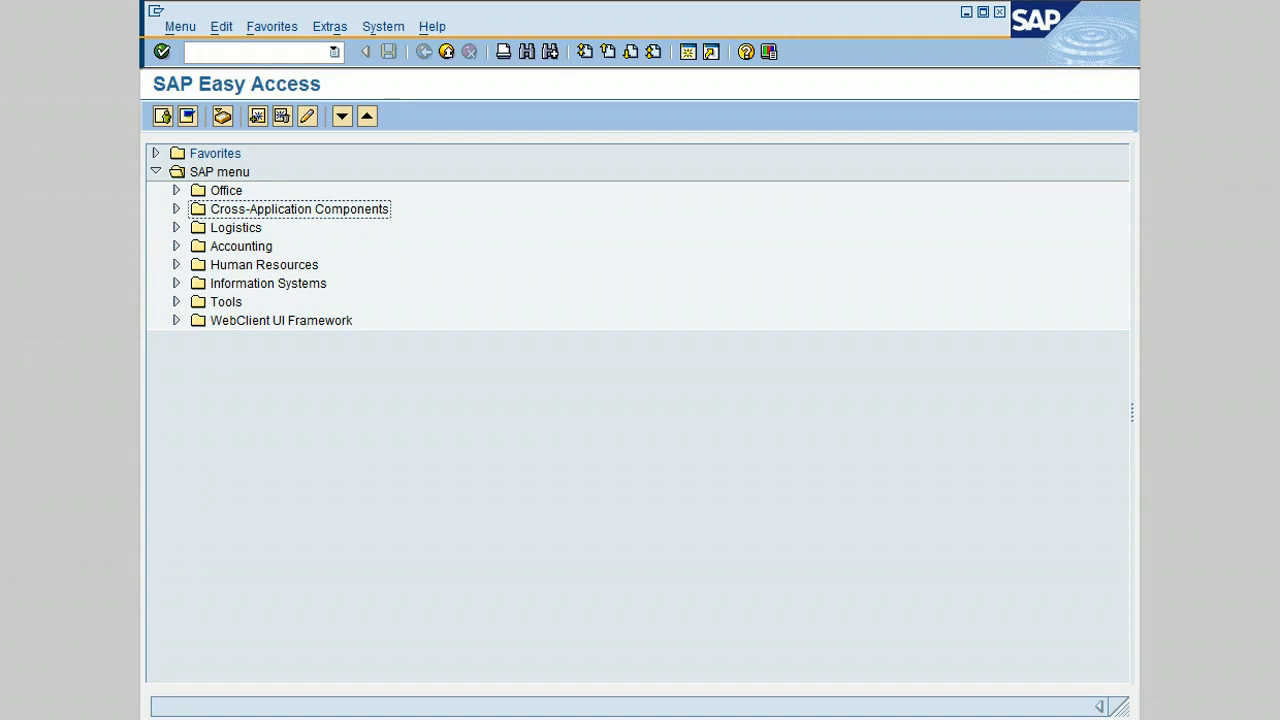
- Start the incoming invoice transaction with the command /NMIRO and return to the SAP Easy Access overview
{"action": "left_click", "coordinate": [225, 51]}
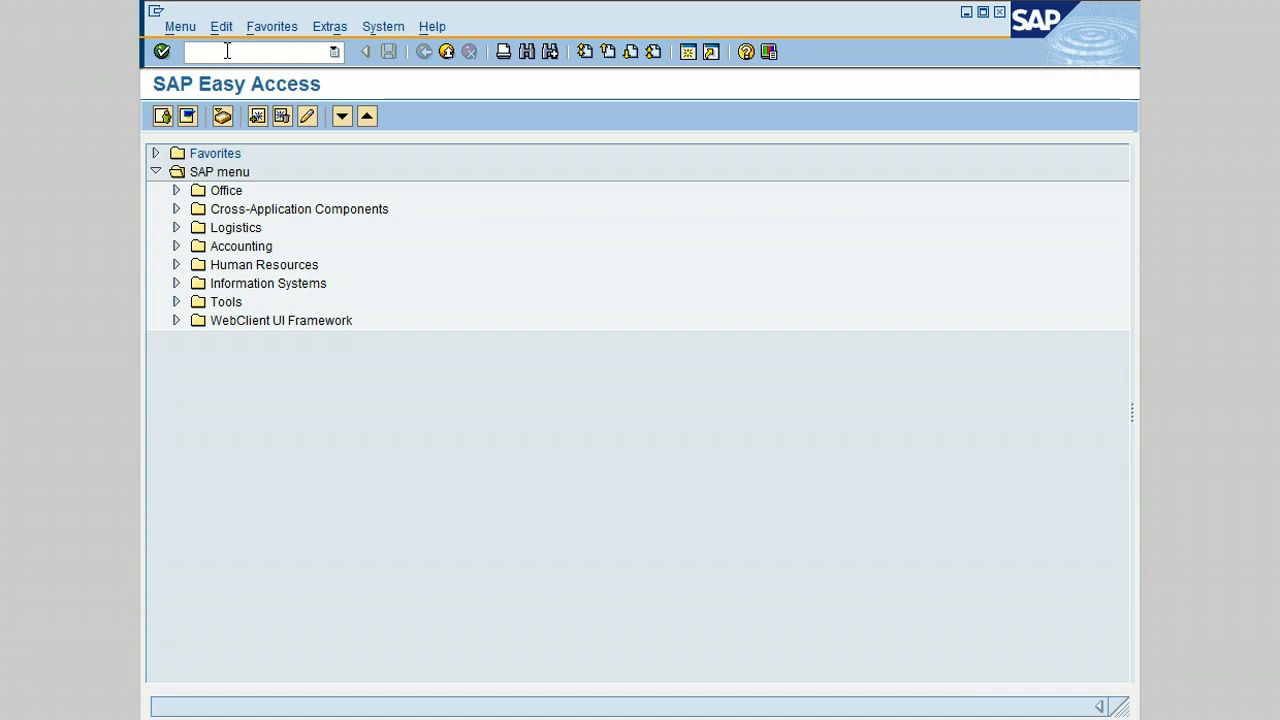
{"action": "type", "text": "/"}
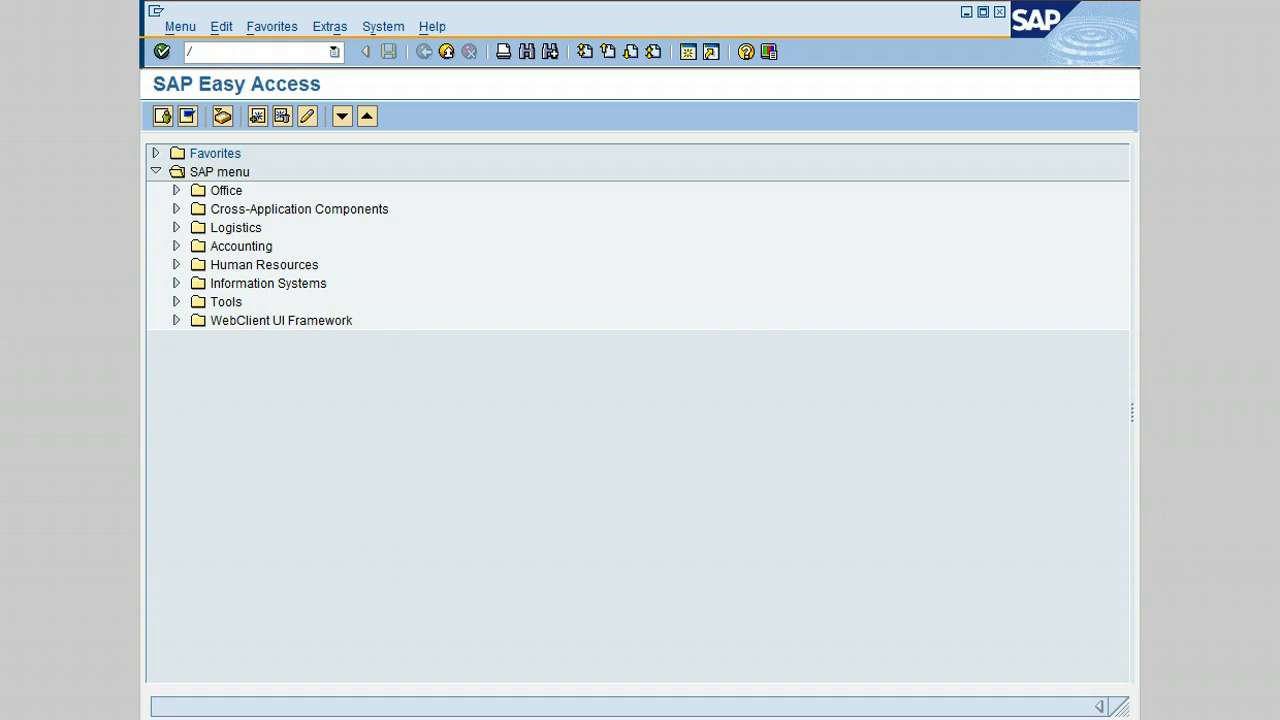
{"action": "type", "text": "NMIRO"}
{"action": "key", "text": "Return"}
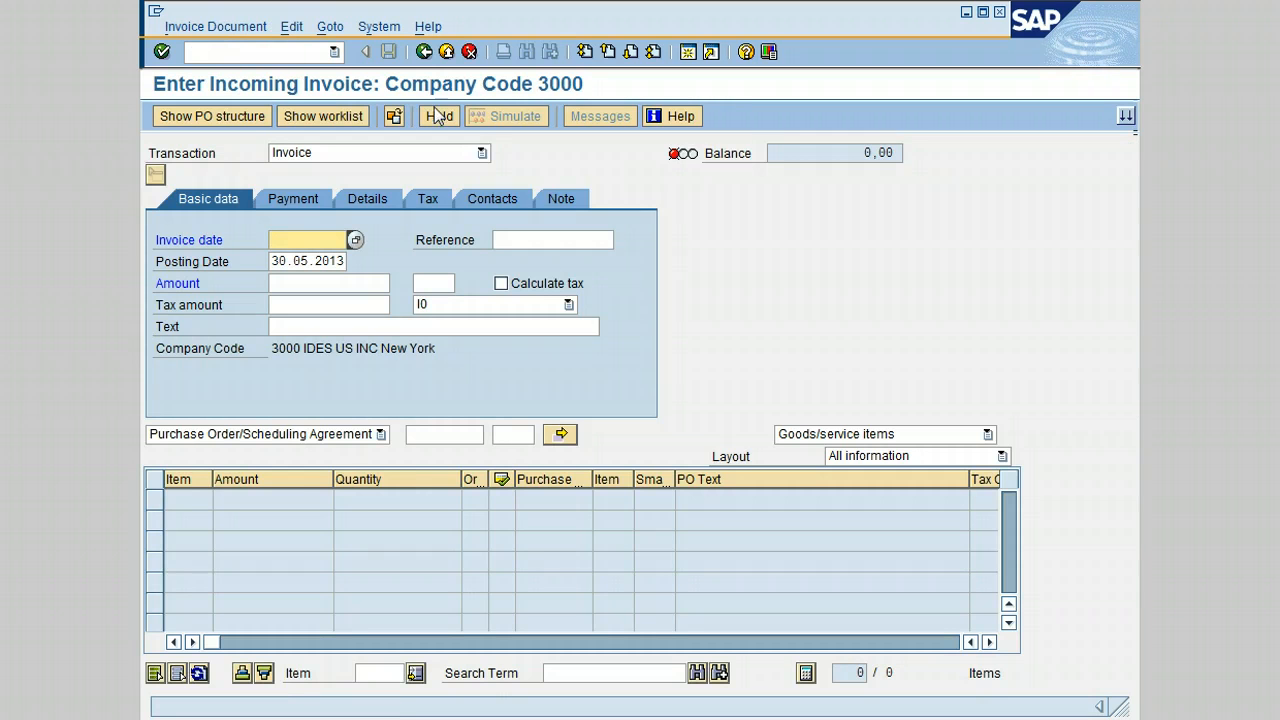
{"action": "left_click", "coordinate": [446, 51]}
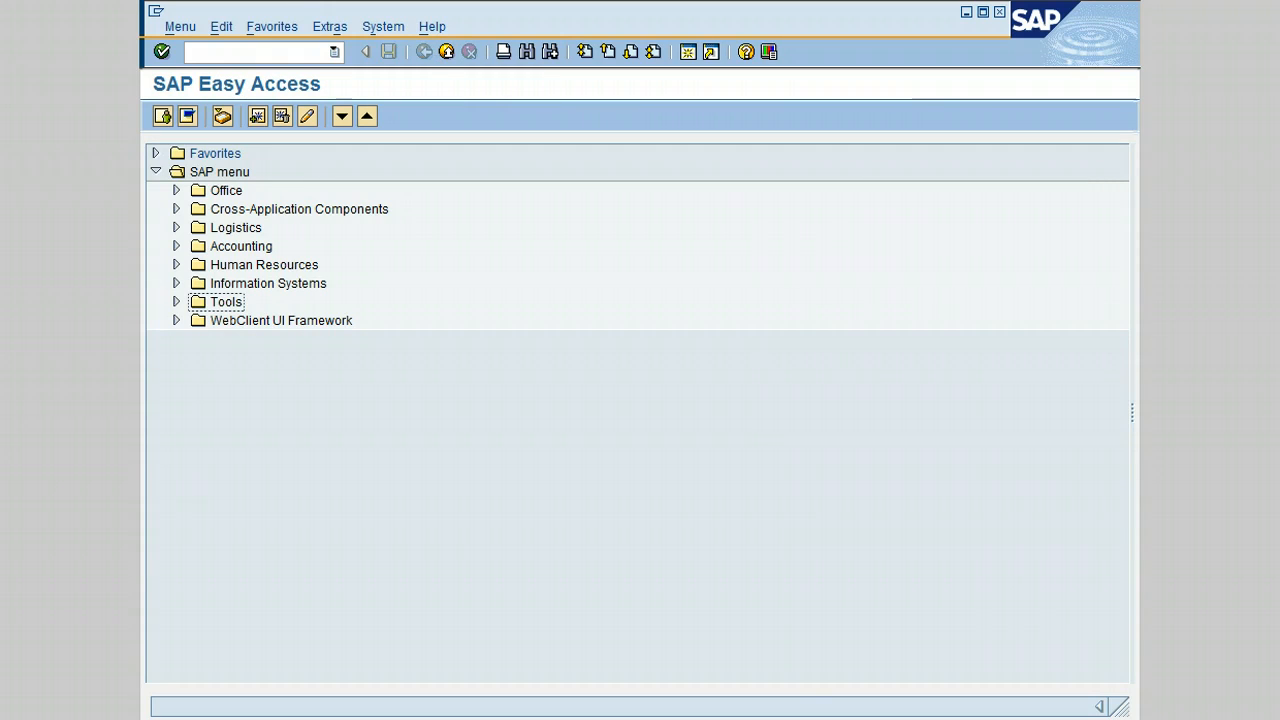
- Open MIRO - Logistics Invoice Verification from Logistics, Materials Management, Purchasing, Purchase Order, Follow-On Functions
{"action": "left_click", "coordinate": [175, 227]}
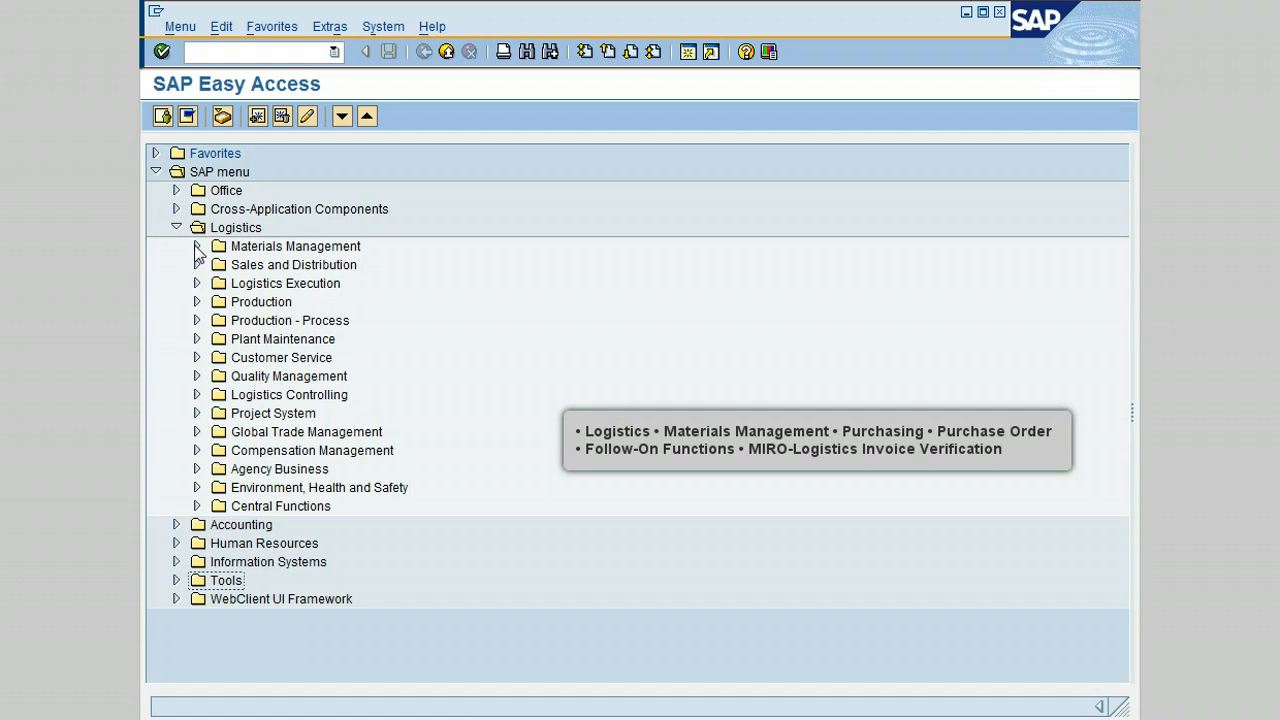
{"action": "left_click", "coordinate": [196, 247]}
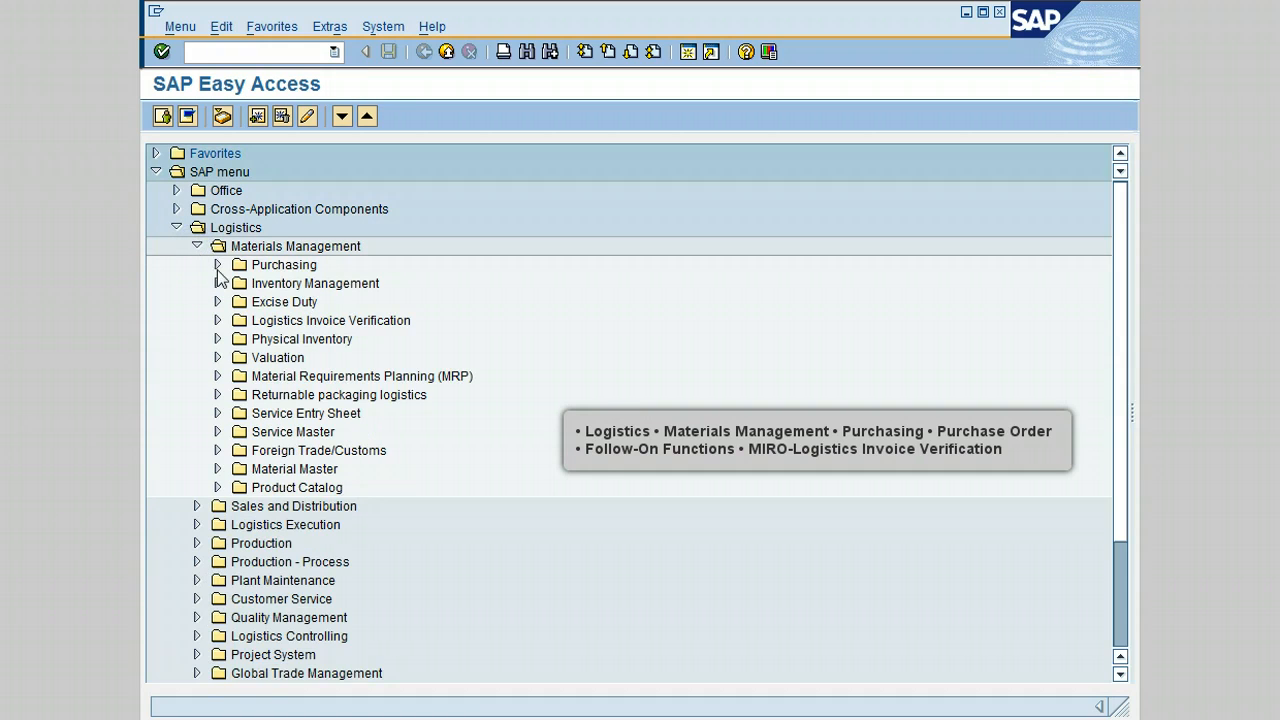
{"action": "left_click", "coordinate": [217, 265]}
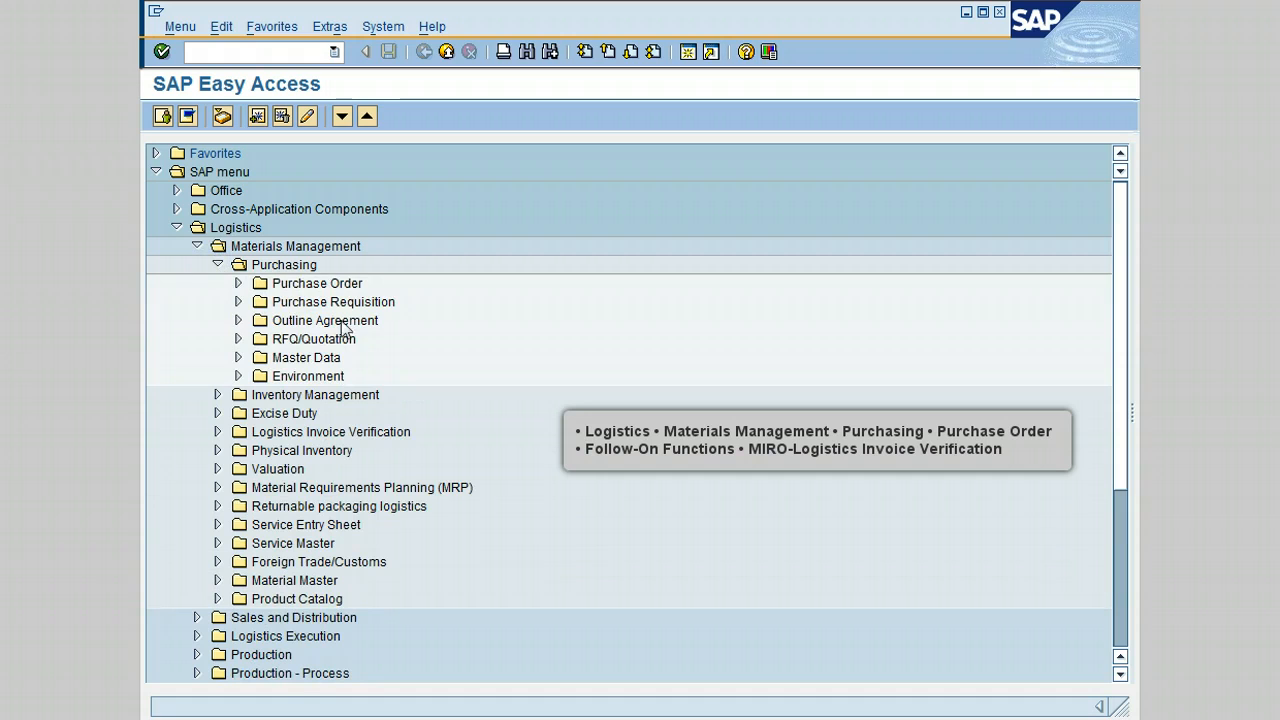
{"action": "left_click", "coordinate": [238, 283]}
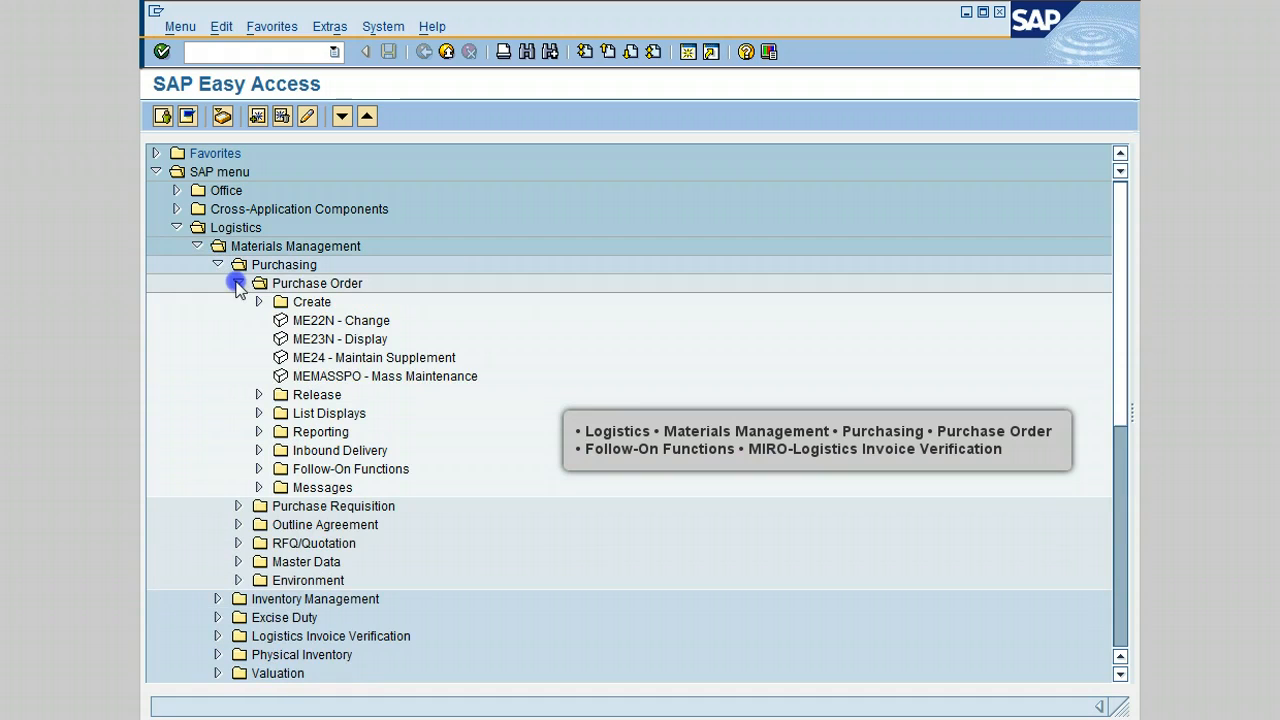
{"action": "left_click", "coordinate": [259, 469]}
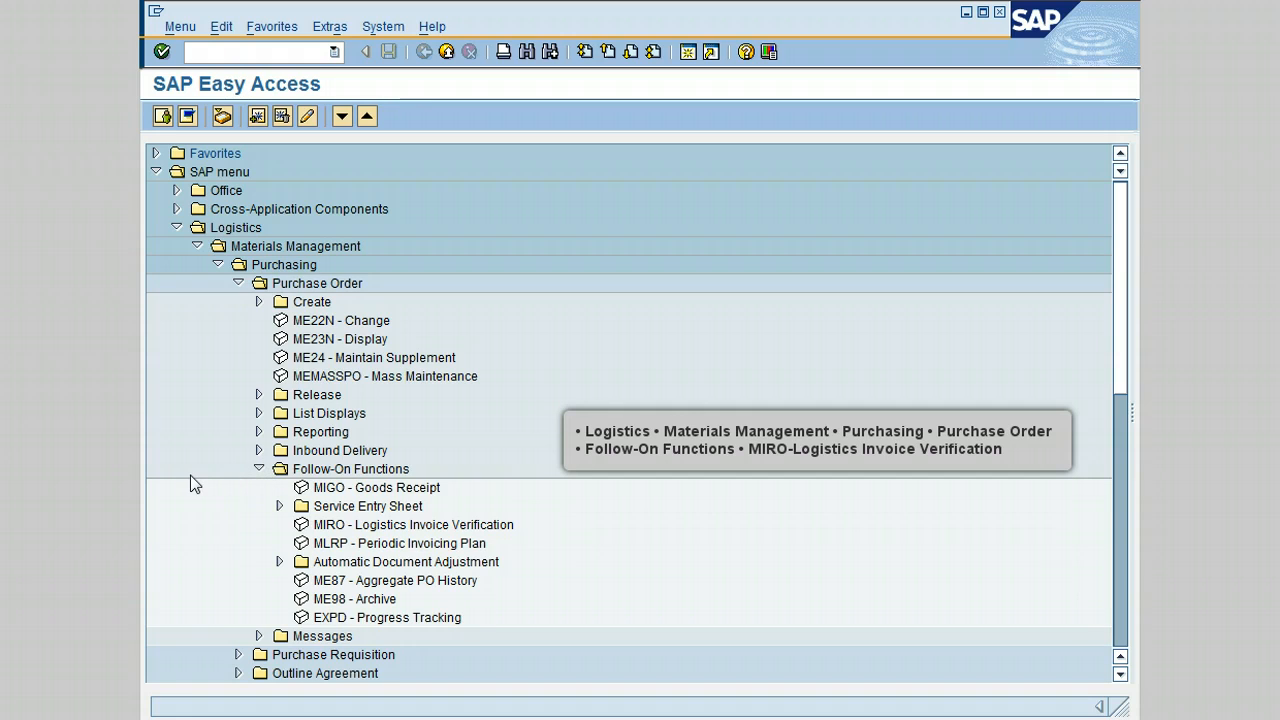
{"action": "double_click", "coordinate": [390, 527]}
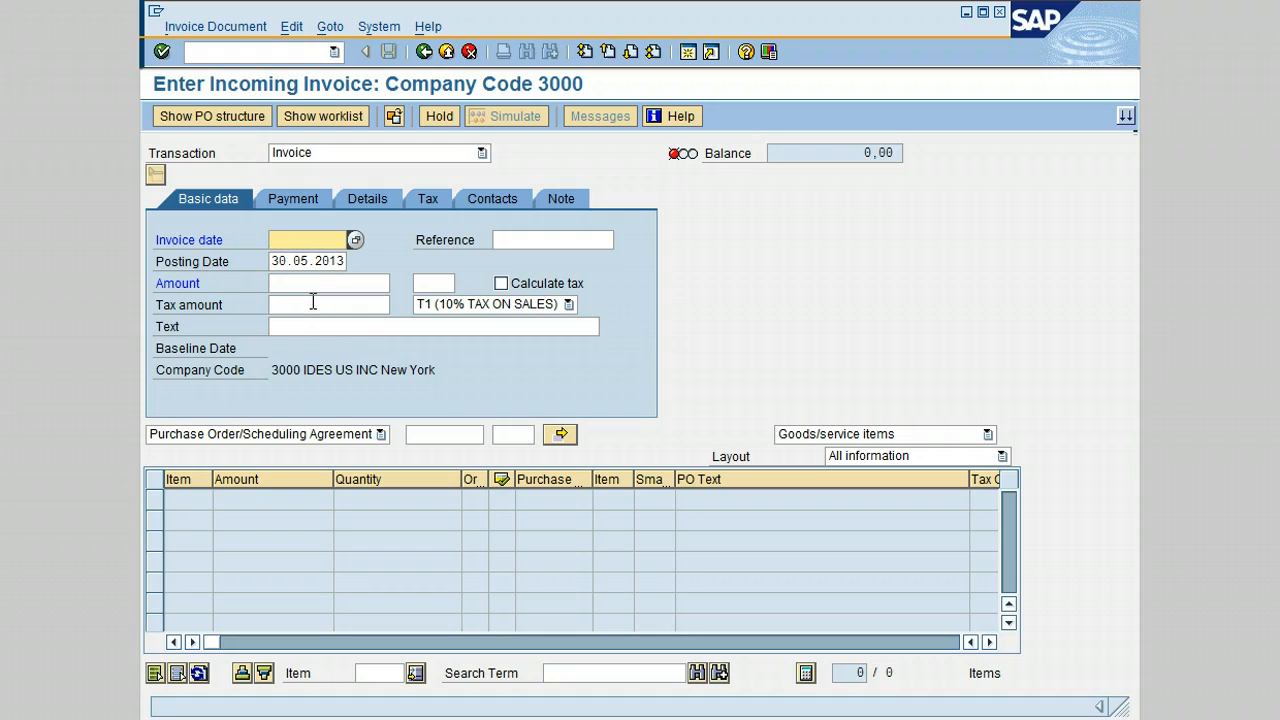
- Set the invoice date to 31.05.2013 and enter MK001 as the invoice reference
{"action": "left_click", "coordinate": [306, 238]}
{"action": "left_click", "coordinate": [356, 241]}
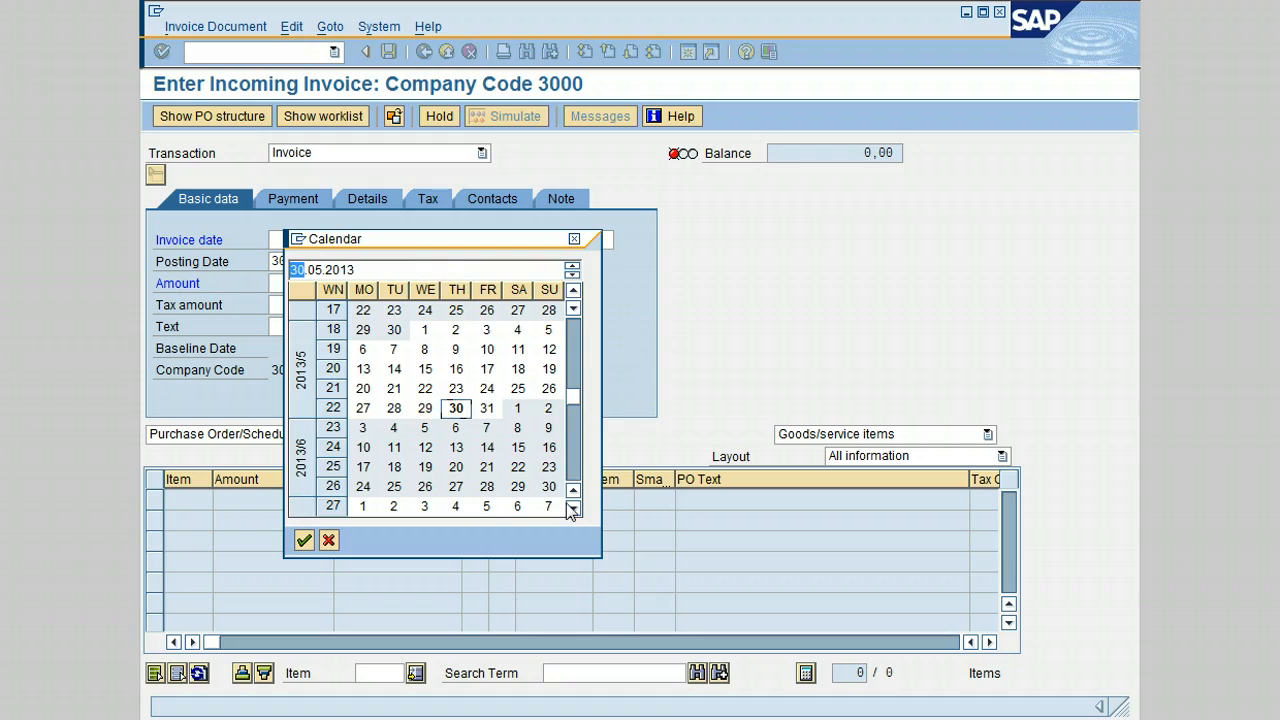
{"action": "double_click", "coordinate": [486, 408]}
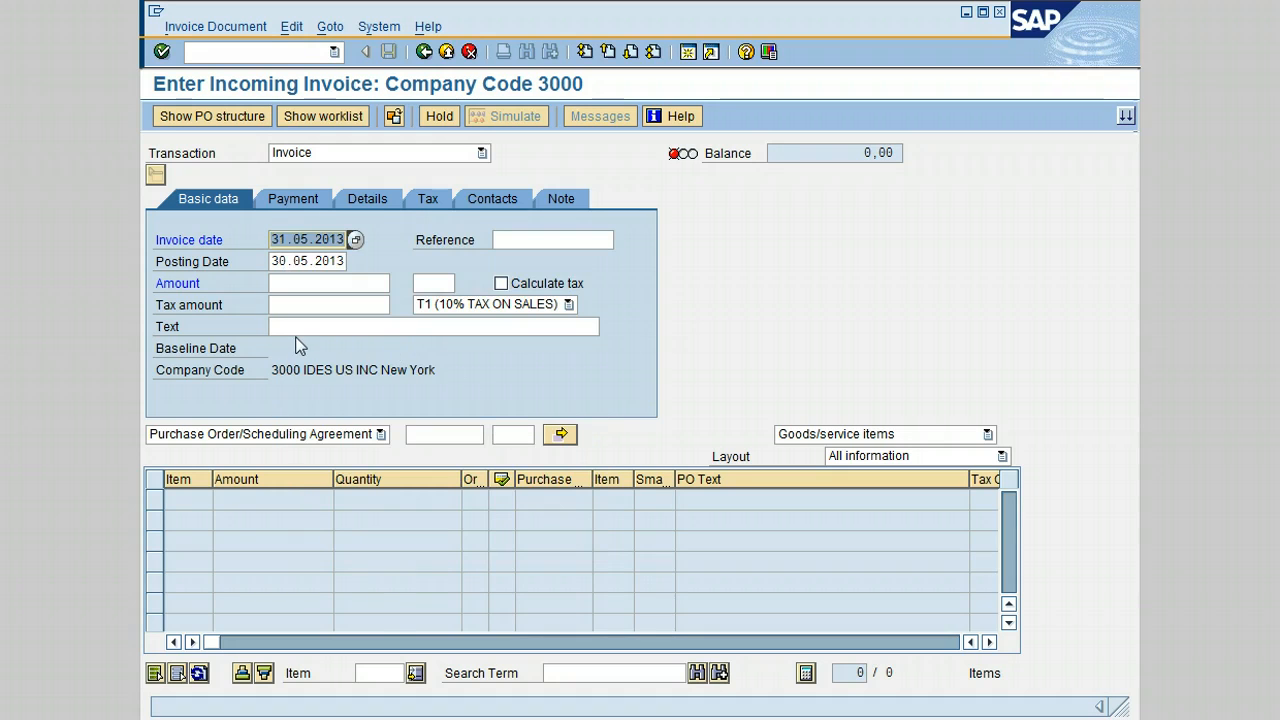
{"action": "left_click", "coordinate": [513, 241]}
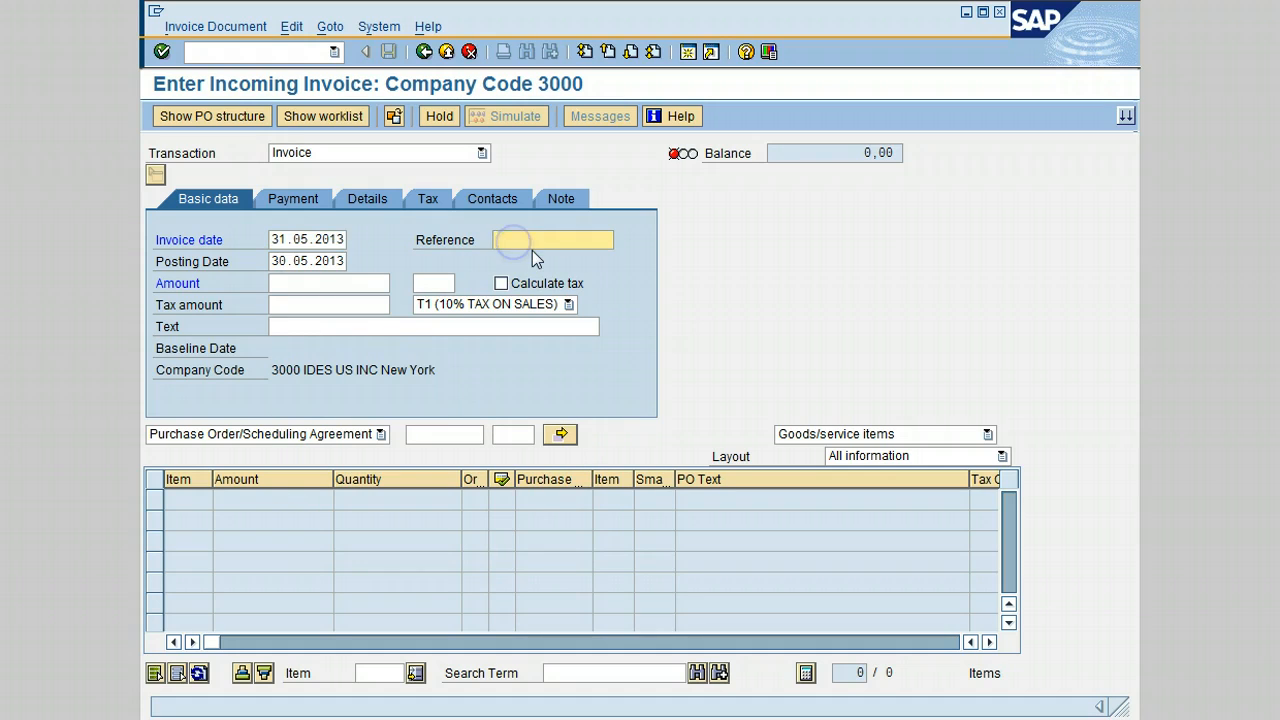
{"action": "type", "text": "M"}
{"action": "left_click", "coordinate": [535, 262]}
- Enter the purchase order number for the Ball bearing order and load its items into the invoice
{"action": "left_click", "coordinate": [443, 432]}
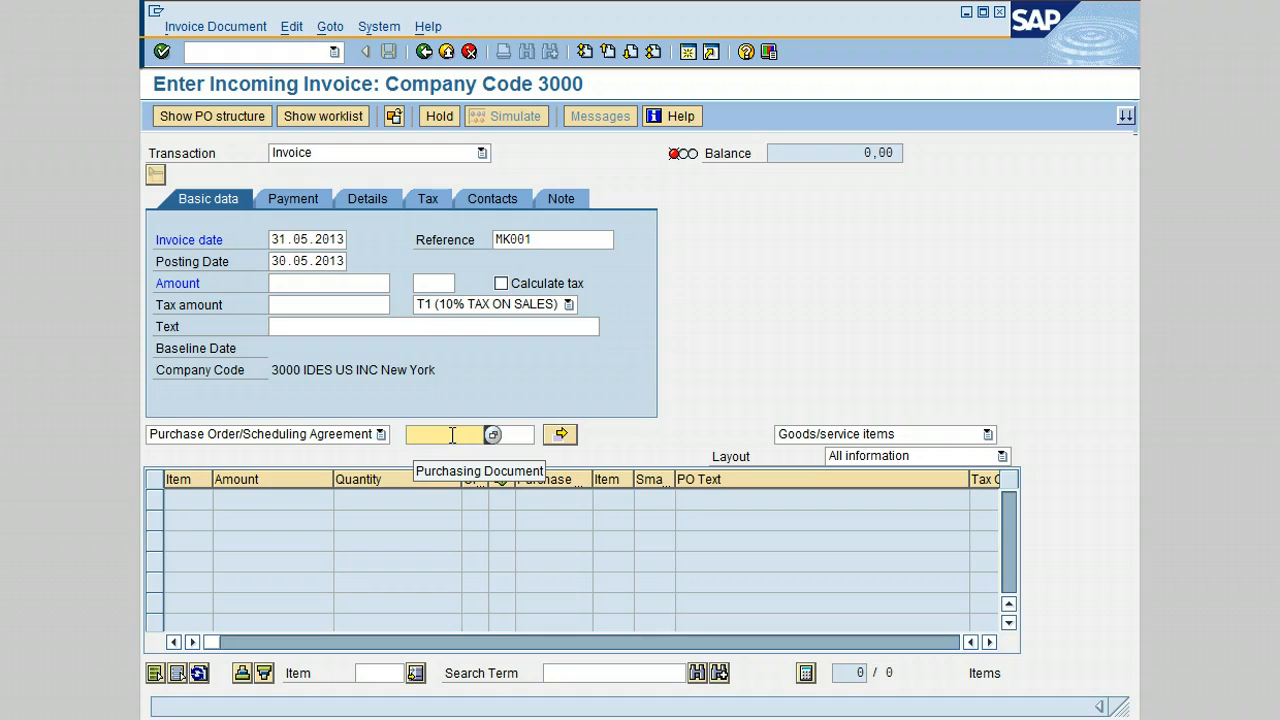
{"action": "type", "text": "45"}
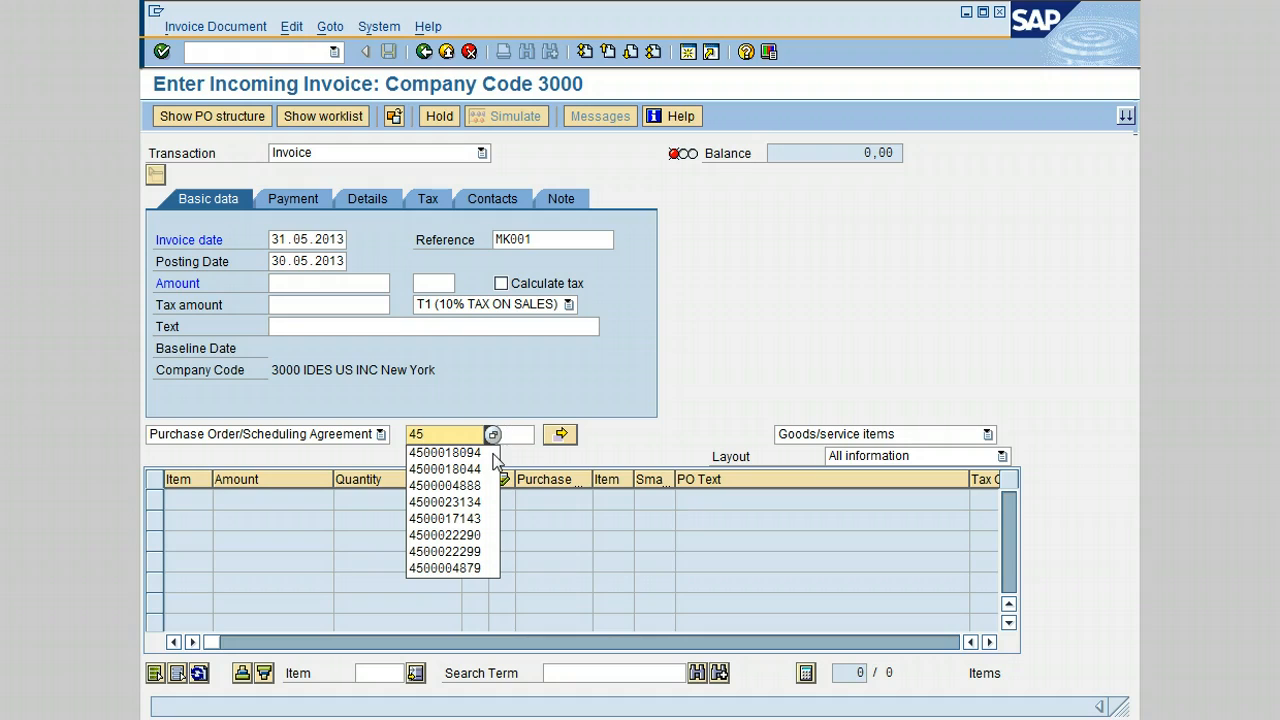
{"action": "left_click", "coordinate": [488, 453]}
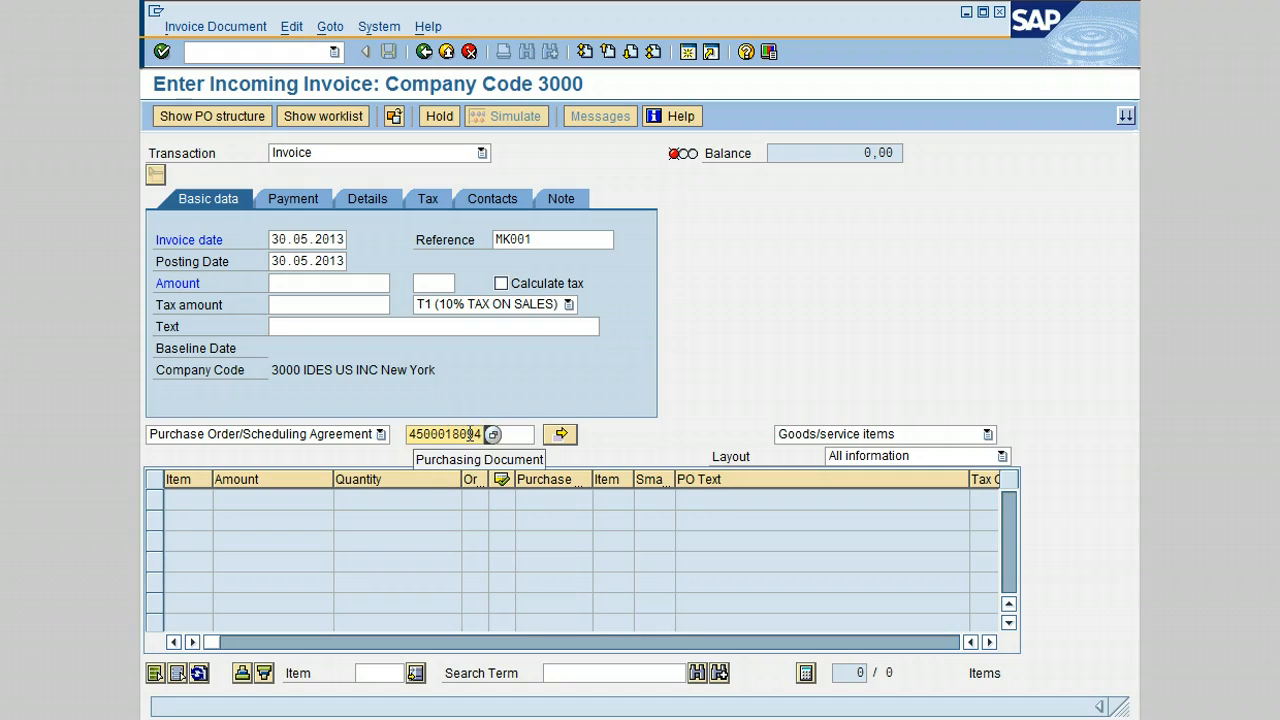
{"action": "key", "text": "Return"}
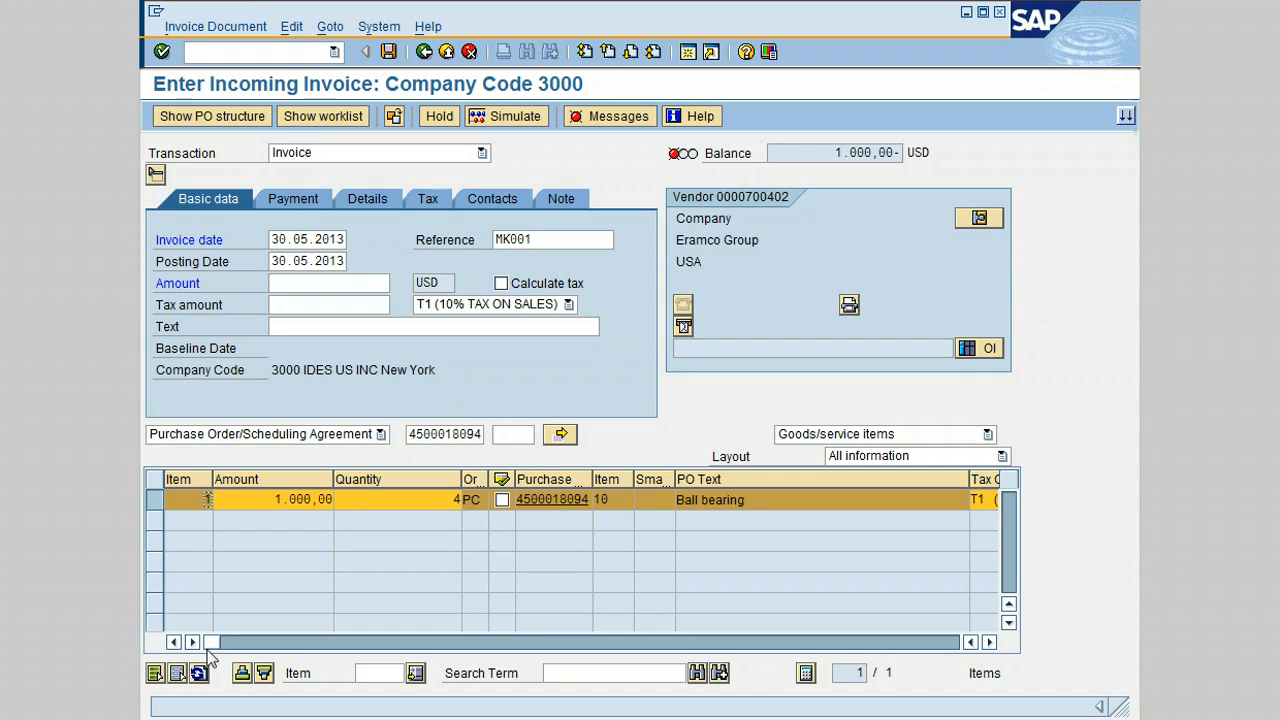
- Set the invoice amount to 1000 USD and enable automatic tax calculation
{"action": "left_click", "coordinate": [315, 281]}
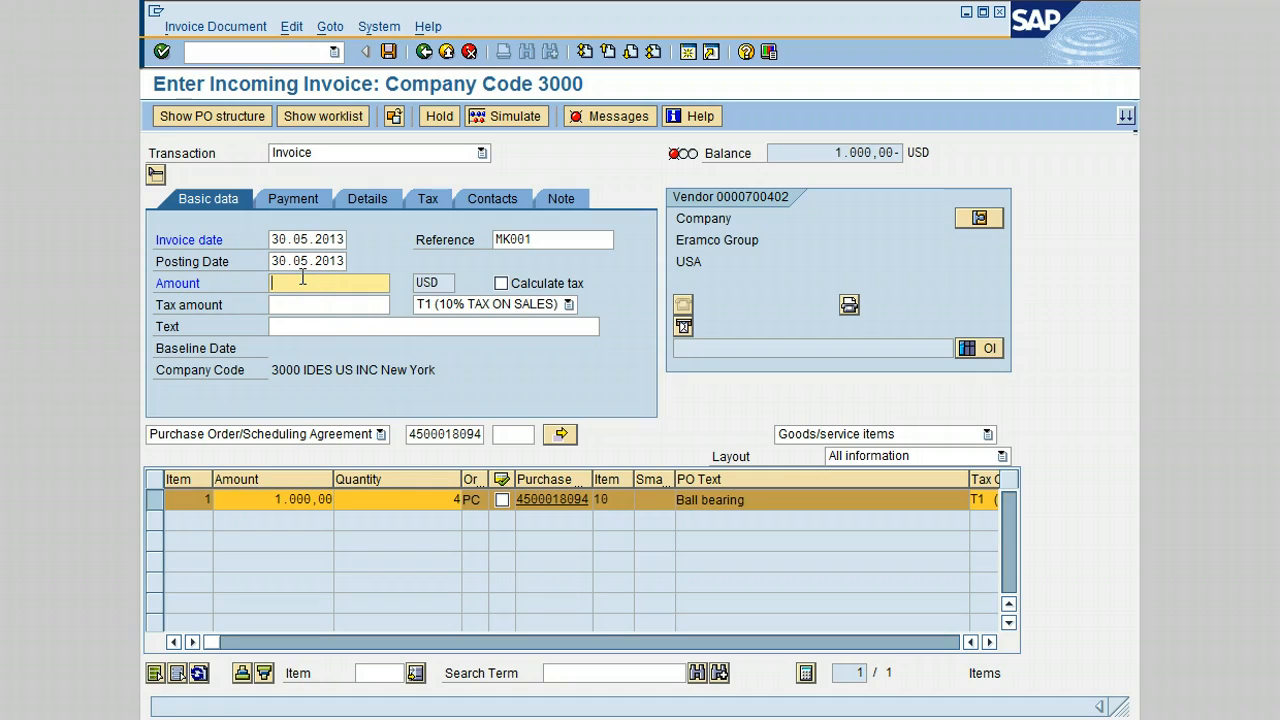
{"action": "type", "text": "1000"}
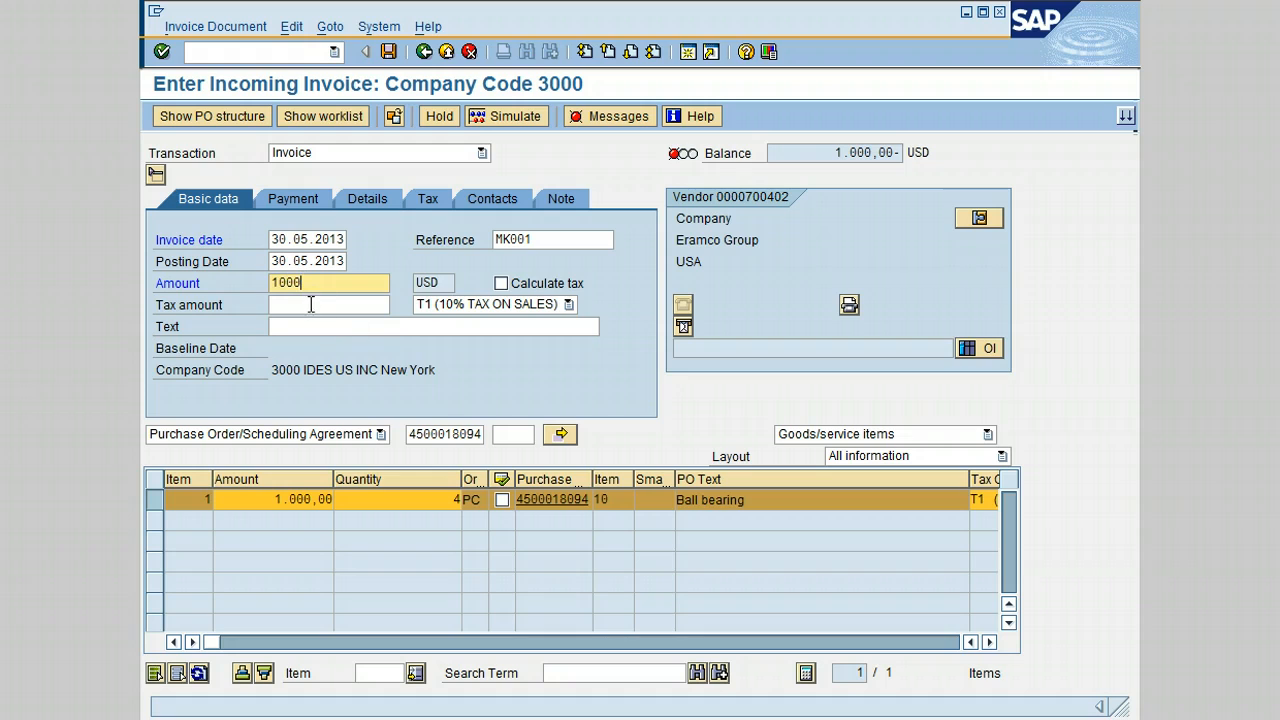
{"action": "left_click", "coordinate": [308, 304]}
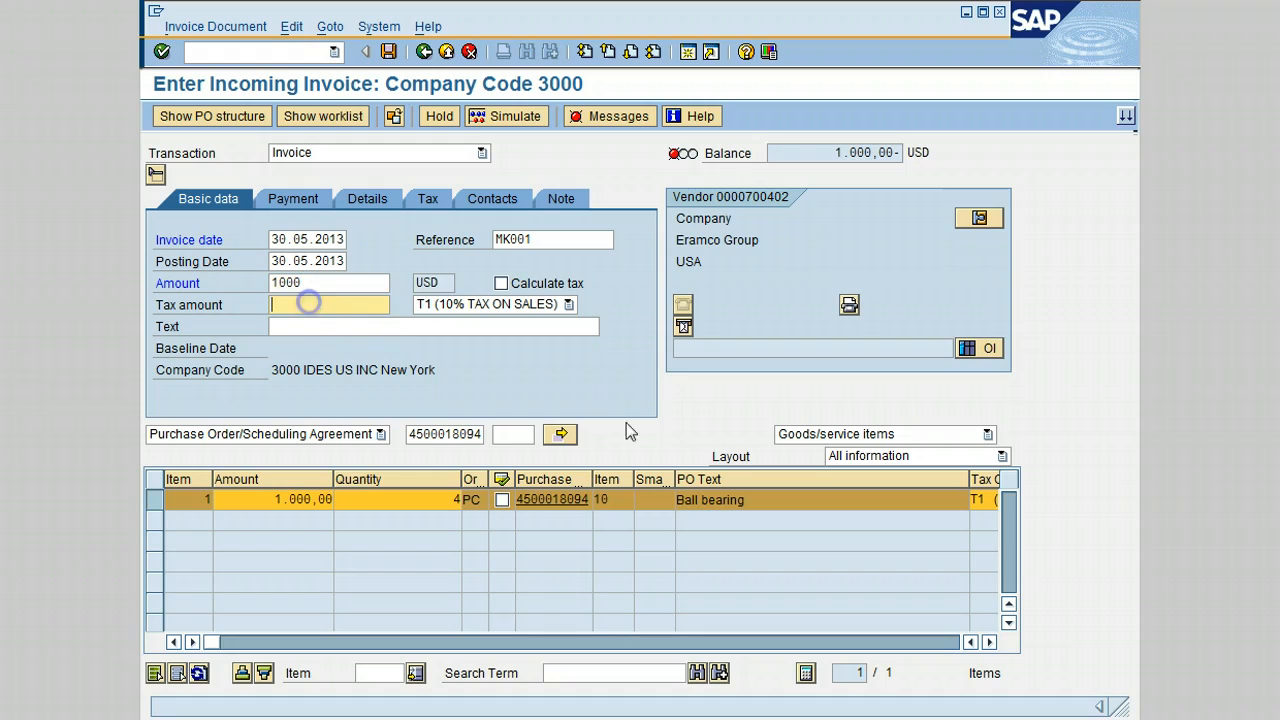
{"action": "left_click", "coordinate": [502, 284]}
{"action": "key", "text": "Return"}
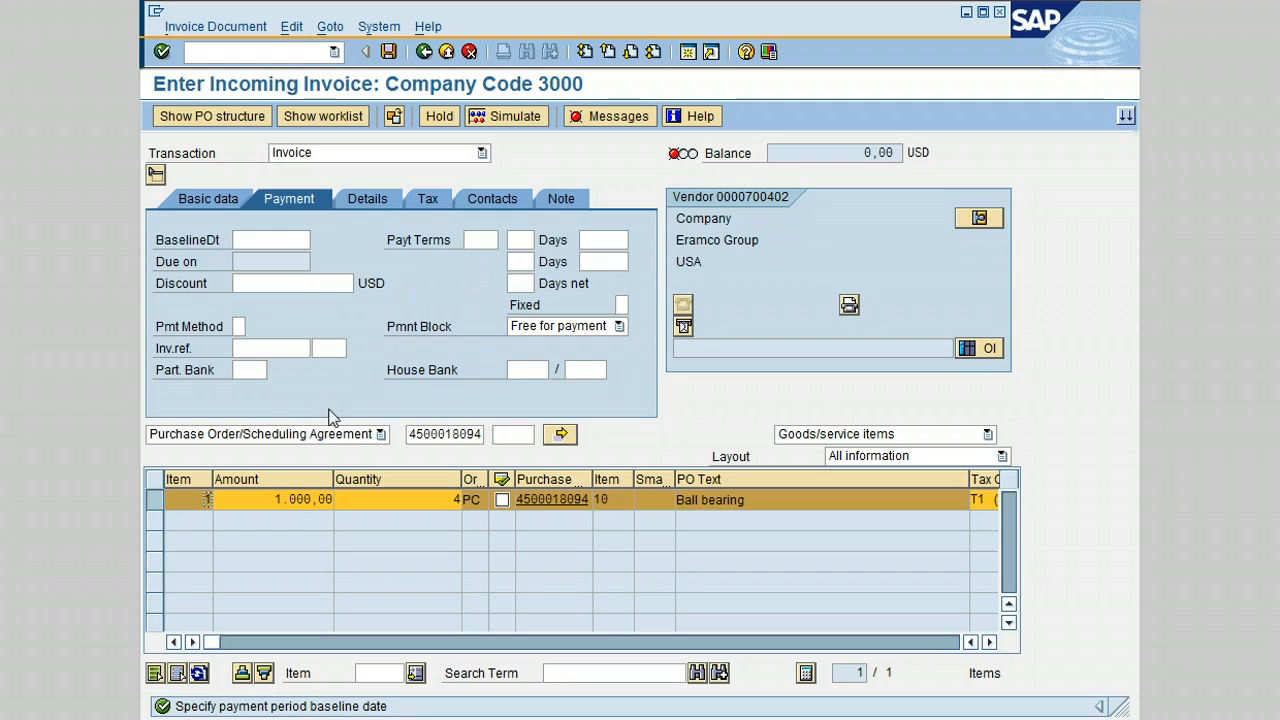
- Set the payment baseline date to 30.05.2013 and apply the payment terms of 30 days 3 %
{"action": "left_click", "coordinate": [290, 241]}
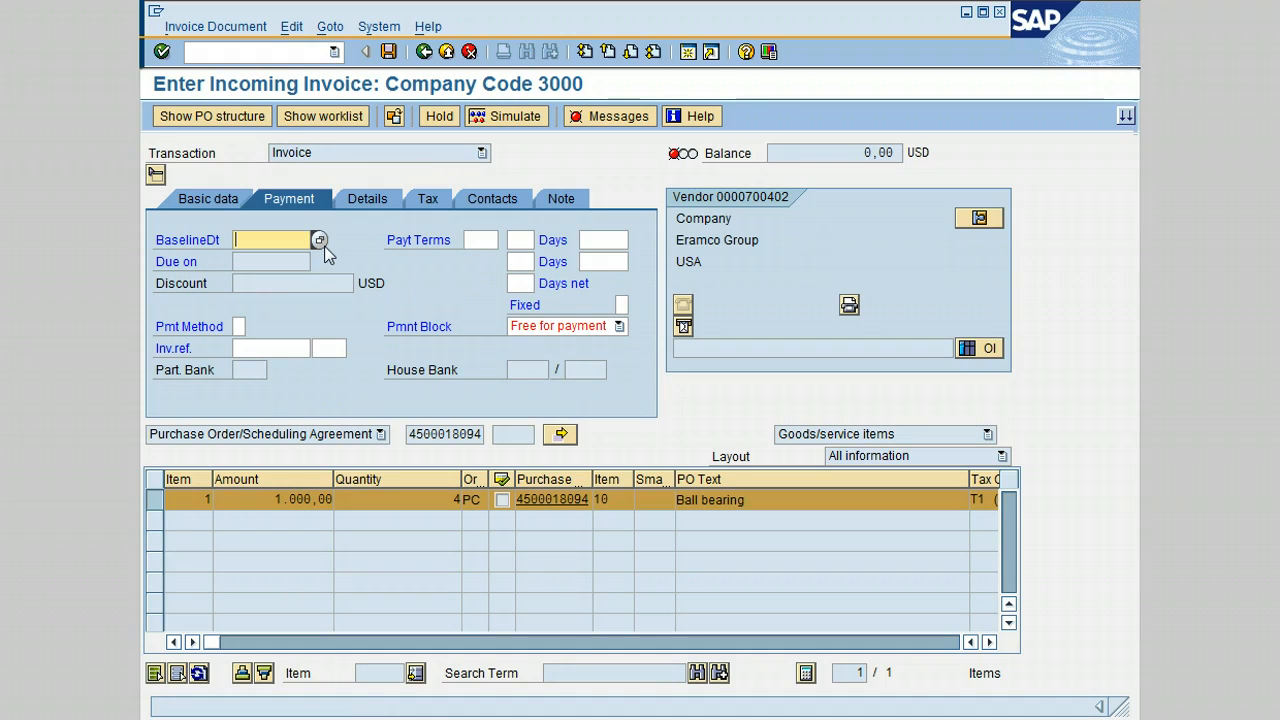
{"action": "left_click", "coordinate": [319, 241]}
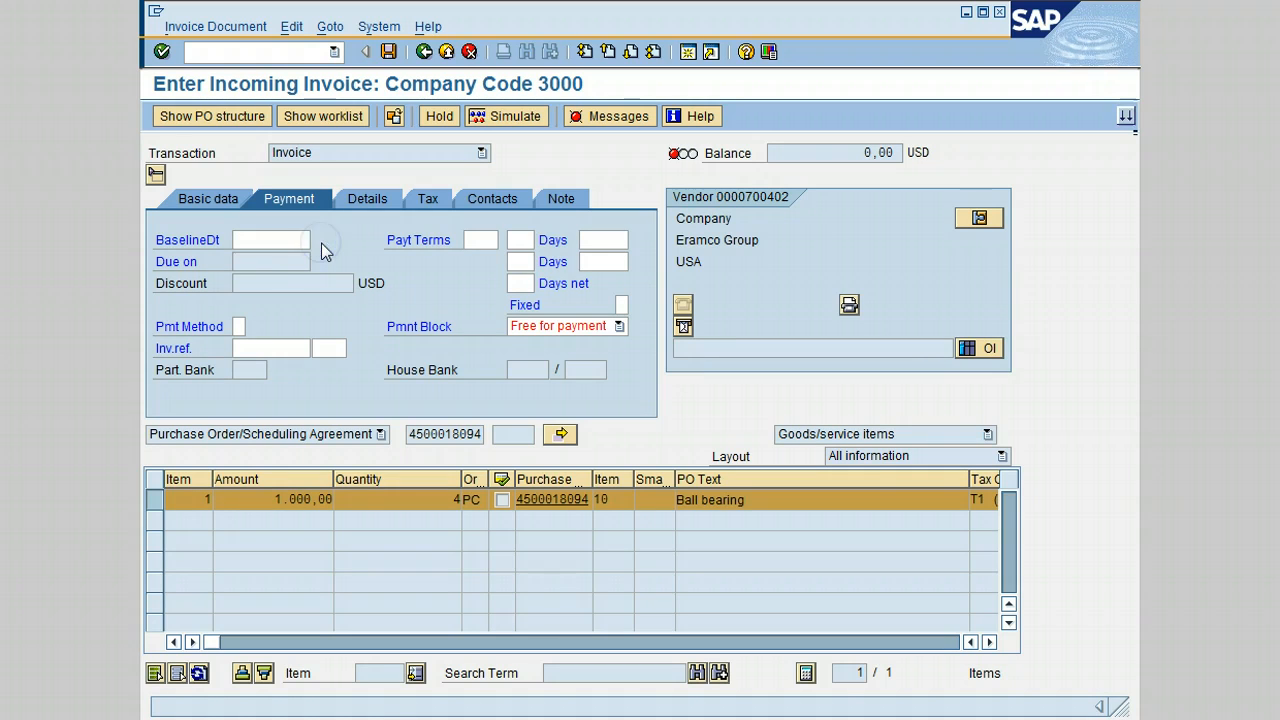
{"action": "double_click", "coordinate": [460, 410]}
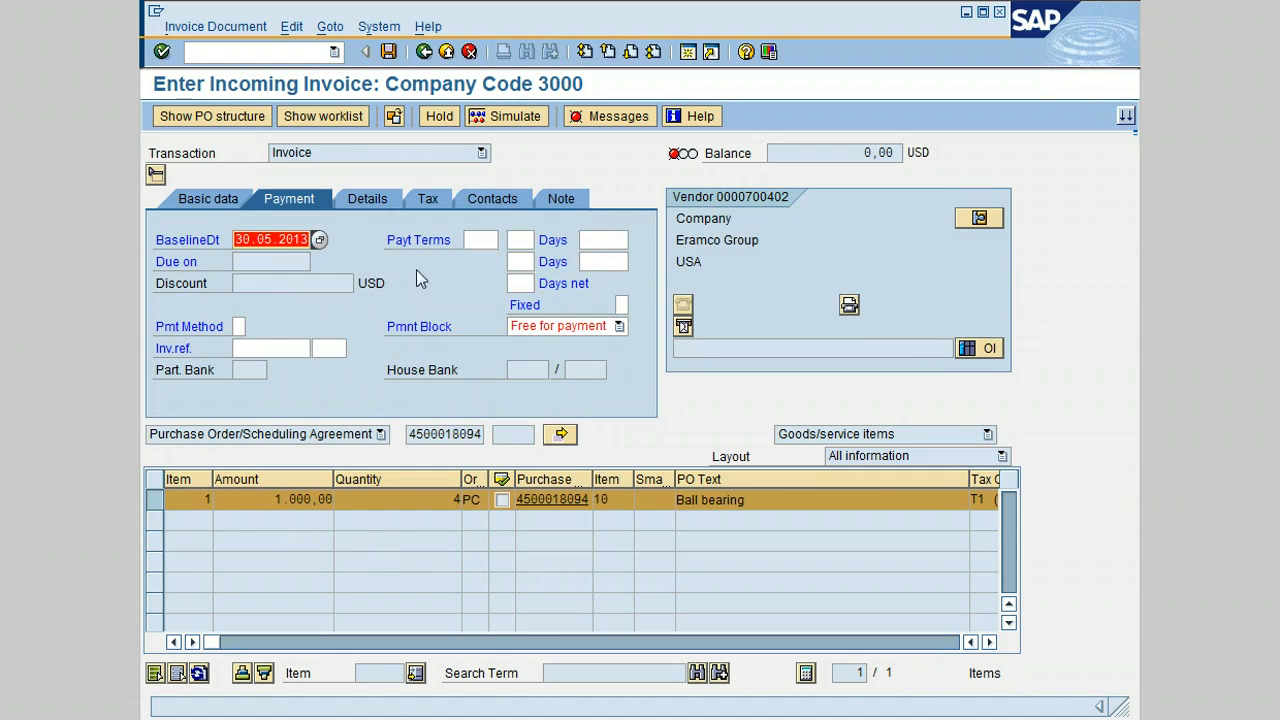
{"action": "left_click", "coordinate": [481, 240]}
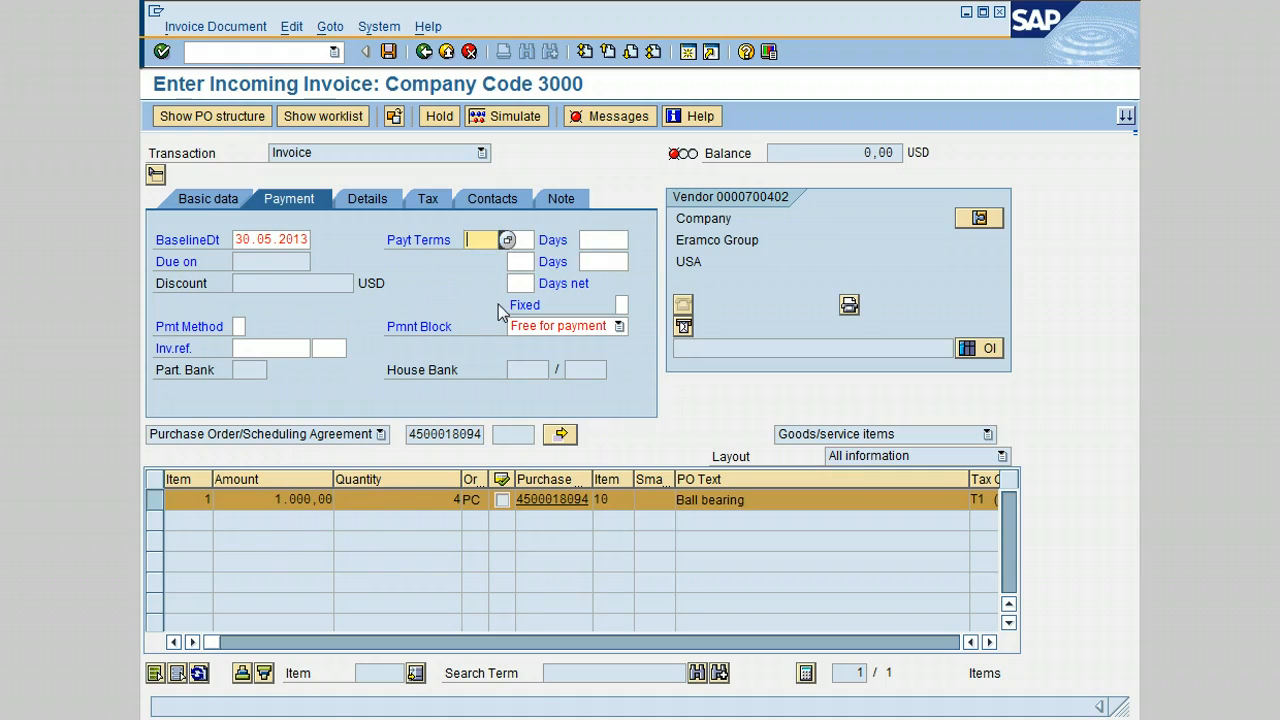
{"action": "type", "text": "n"}
{"action": "left_click", "coordinate": [490, 258]}
{"action": "key", "text": "Return"}
{"action": "key", "text": "Return"}
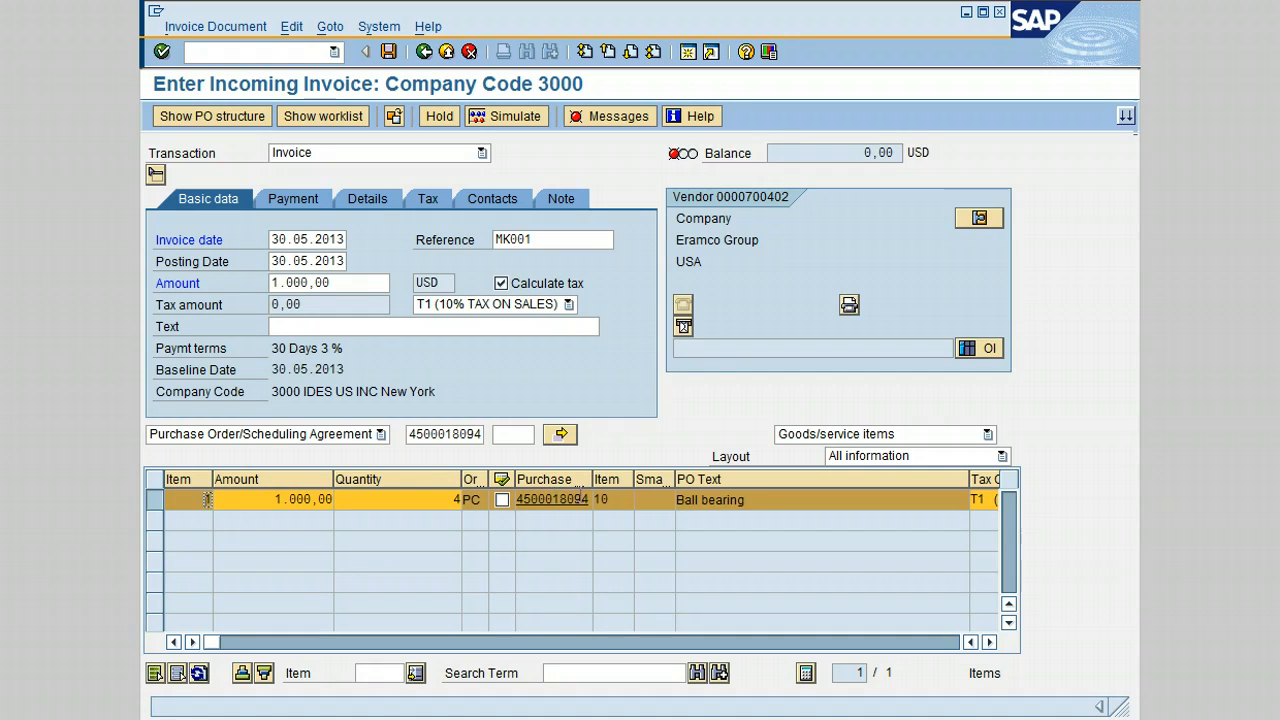
- Open the purchase order behind the Ball bearing item, check its goods receipt history, and return to the invoice
{"action": "left_click", "coordinate": [563, 500]}
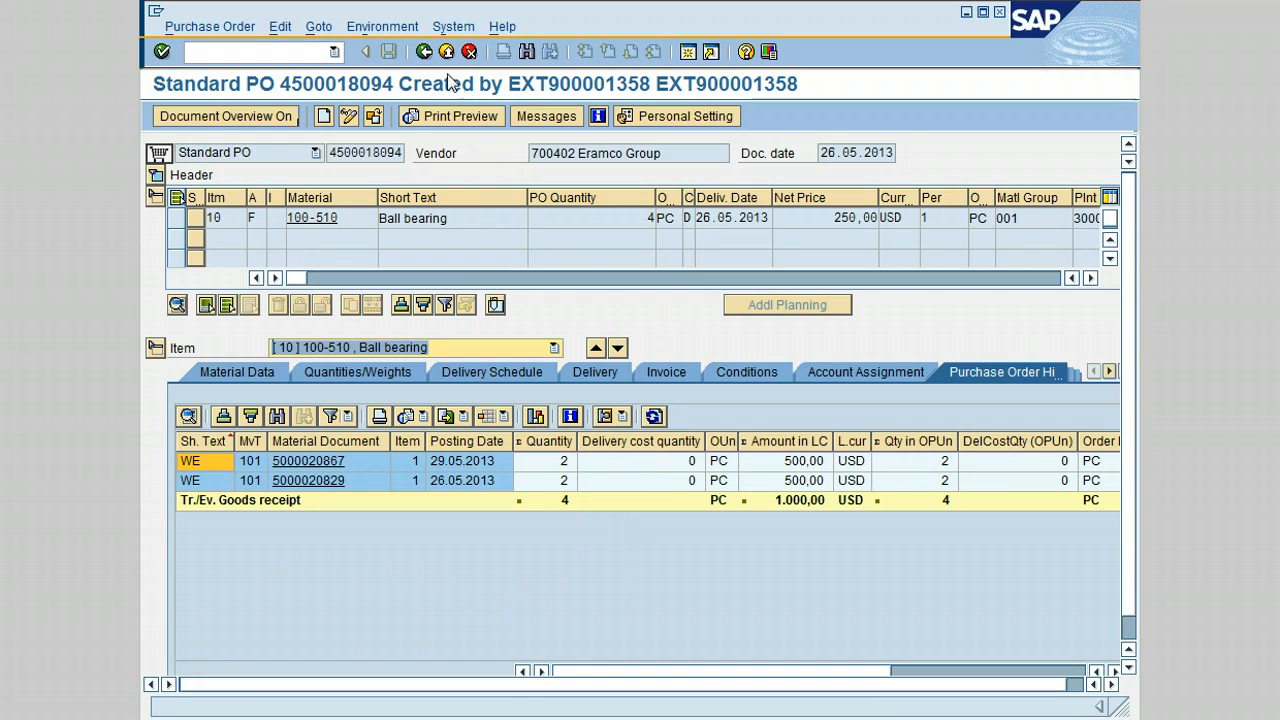
{"action": "left_click", "coordinate": [424, 52]}
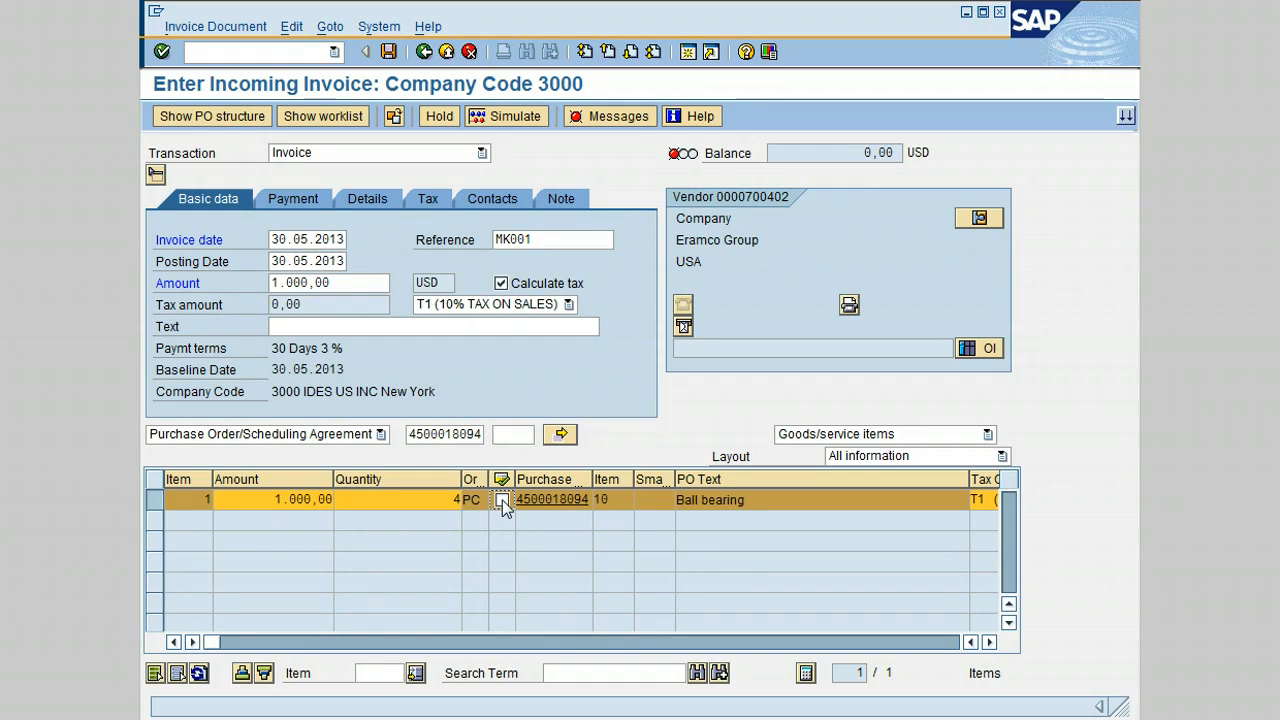
- Mark the Ball bearing item as booking OK and post the invoice
{"action": "left_click", "coordinate": [502, 501]}
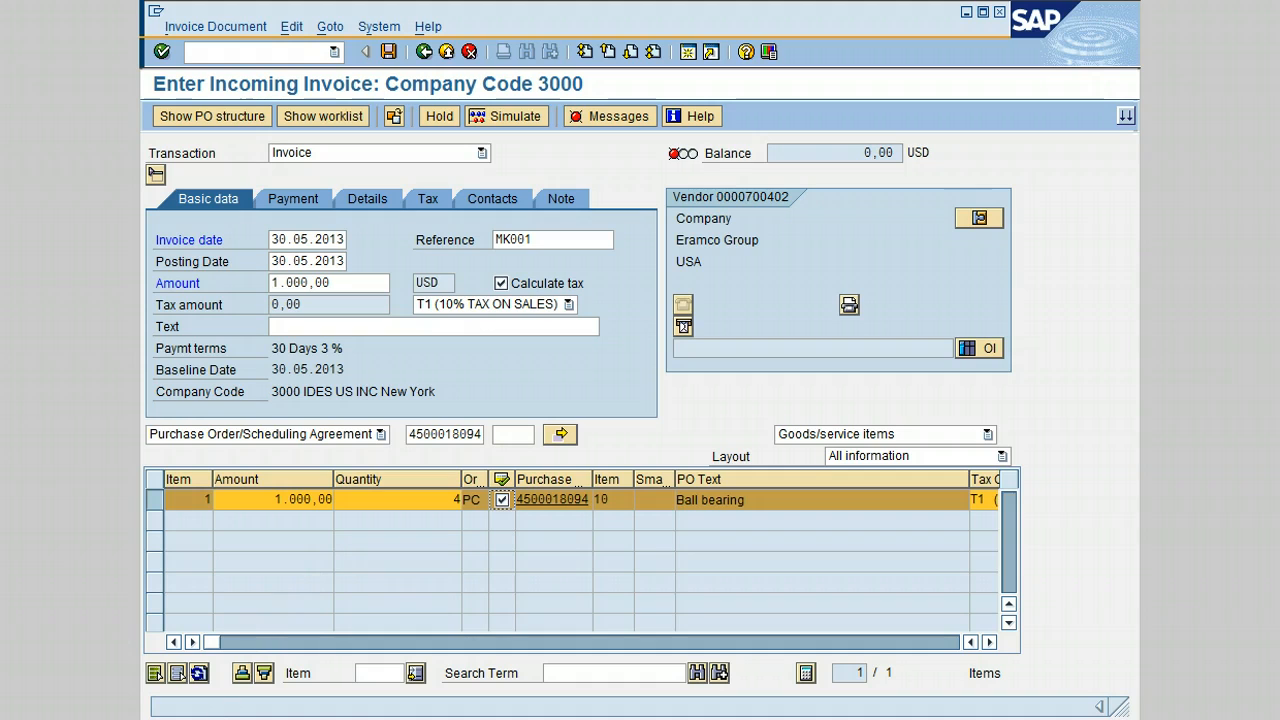
{"action": "left_click", "coordinate": [389, 52]}
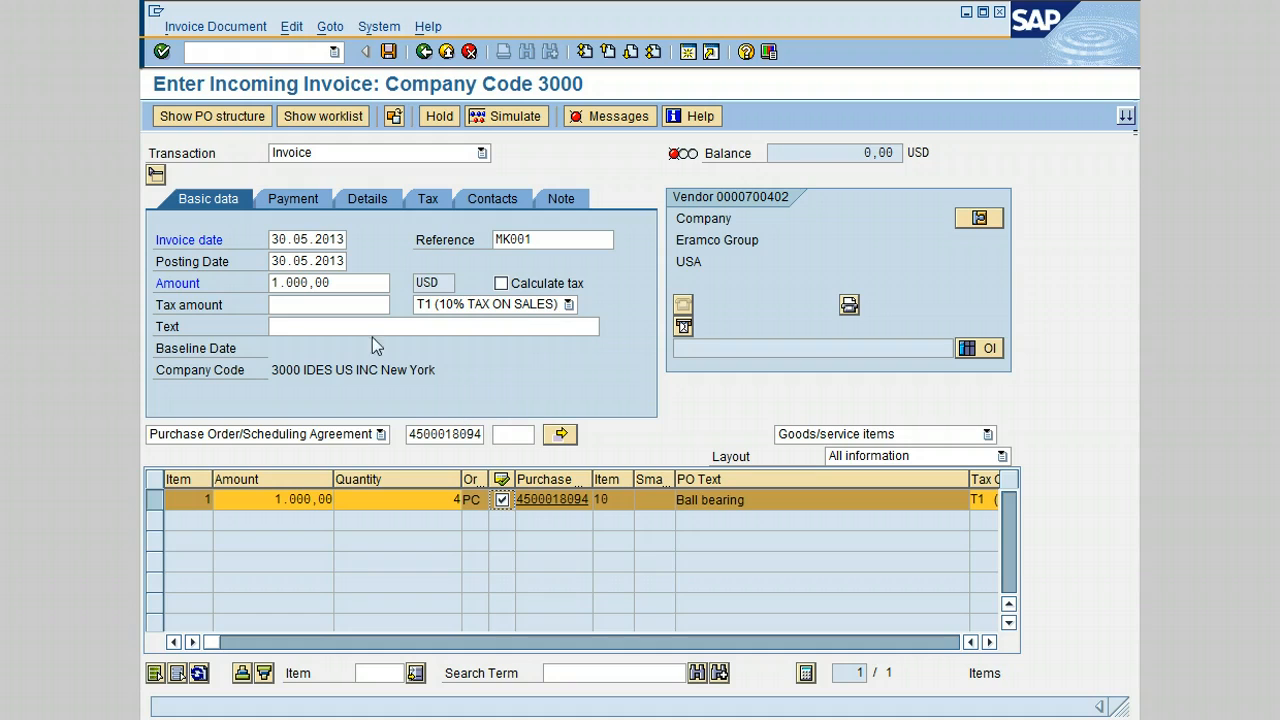
{"action": "left_click", "coordinate": [424, 52]}
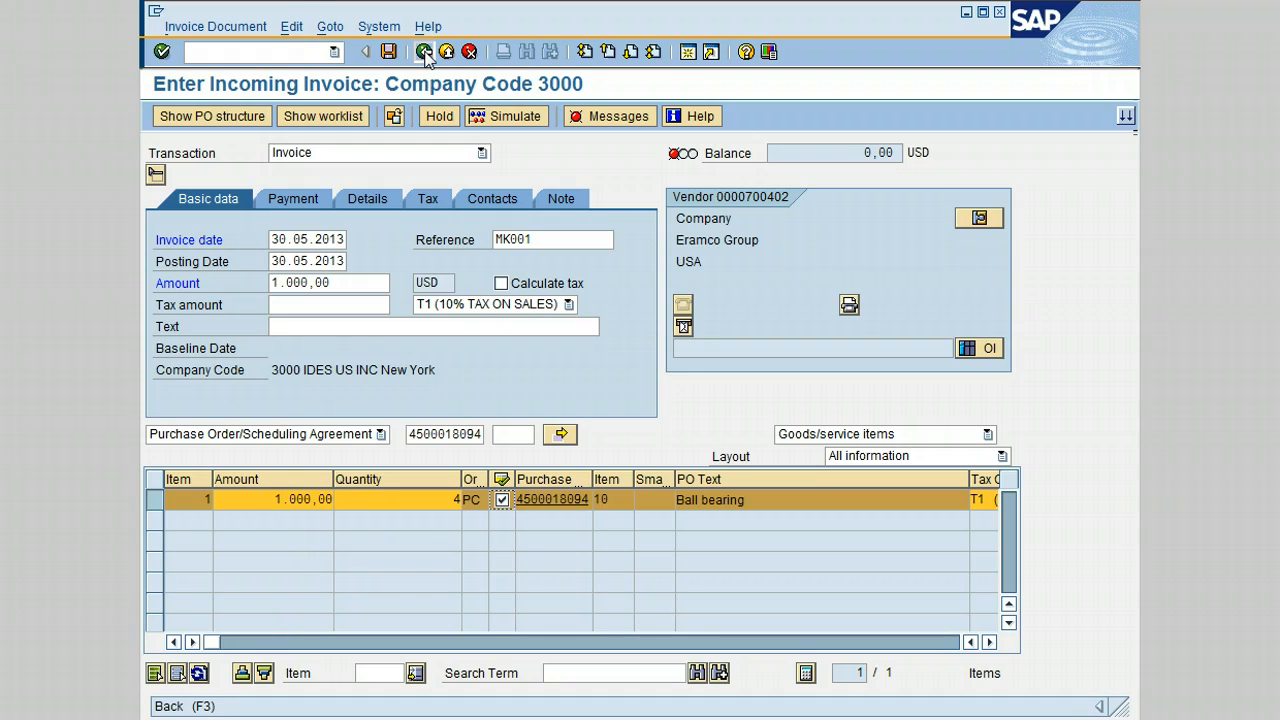